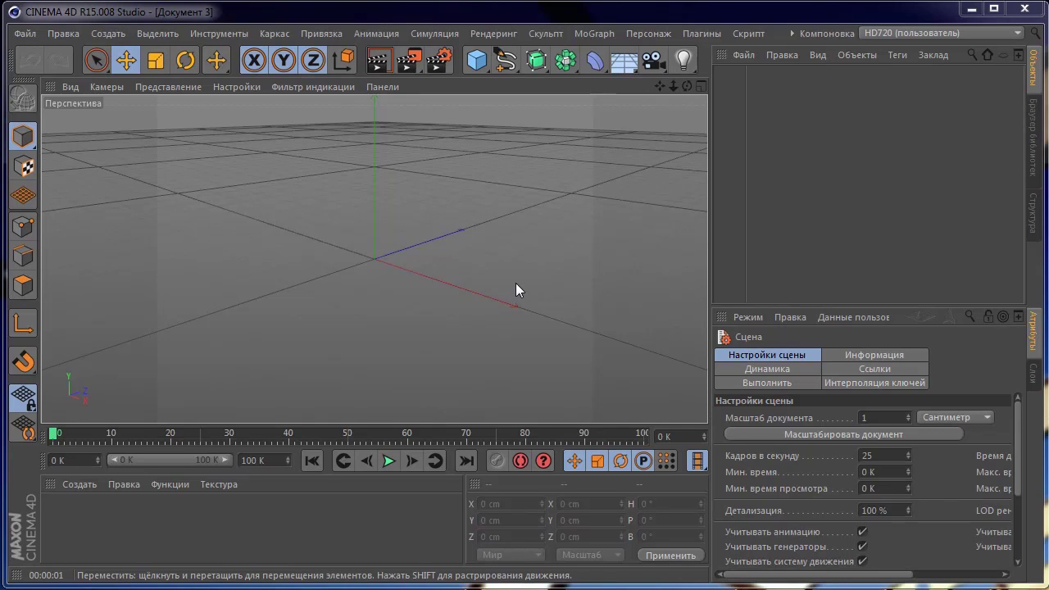
# - Add a cube and size it to X 1000, Y 10, Z 1000 cm
pyautogui.click(486, 69)
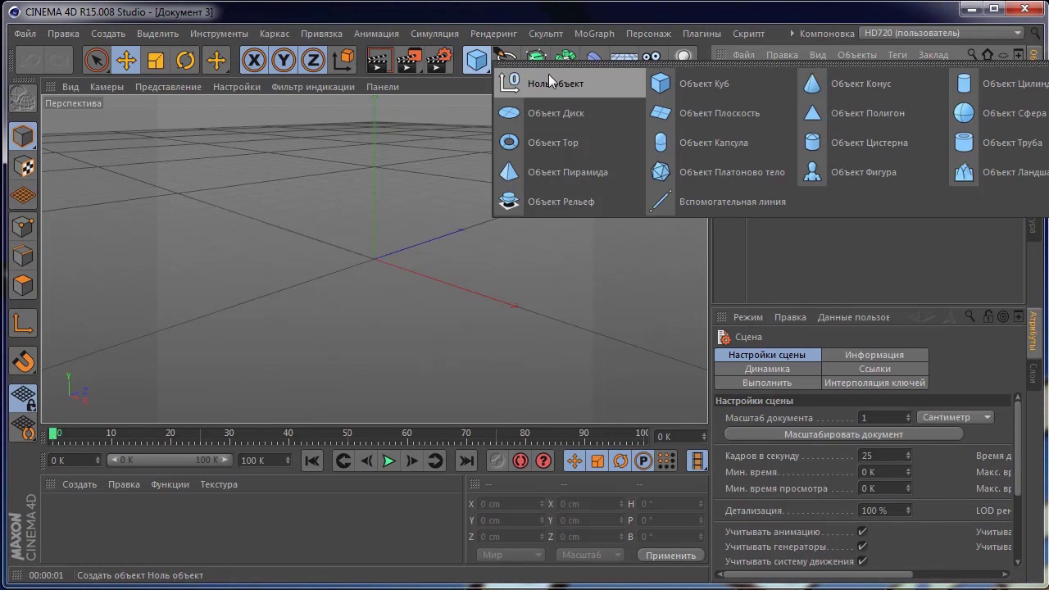
pyautogui.click(687, 89)
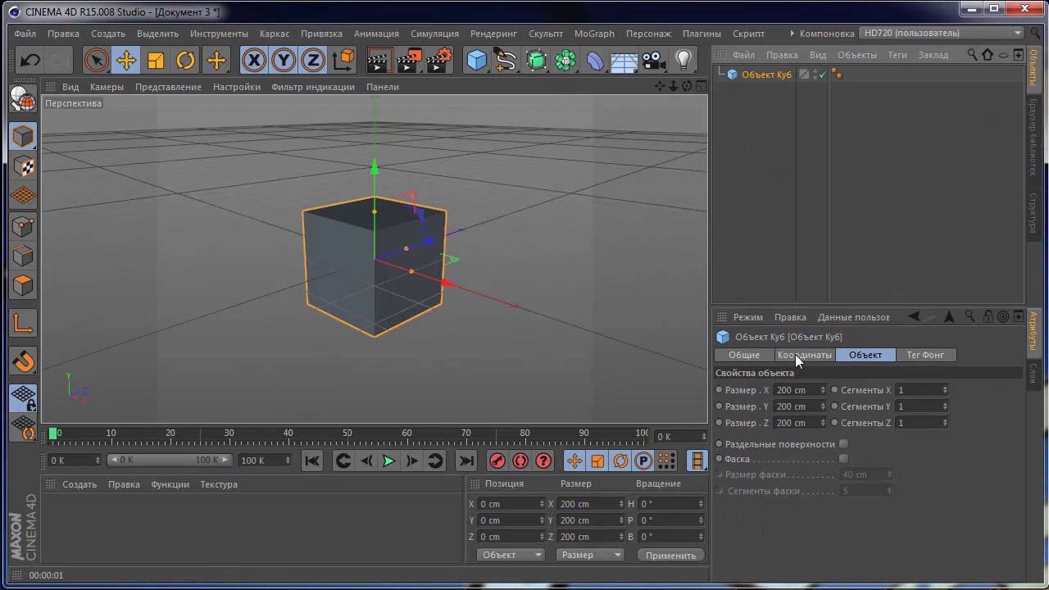
pyautogui.click(810, 407)
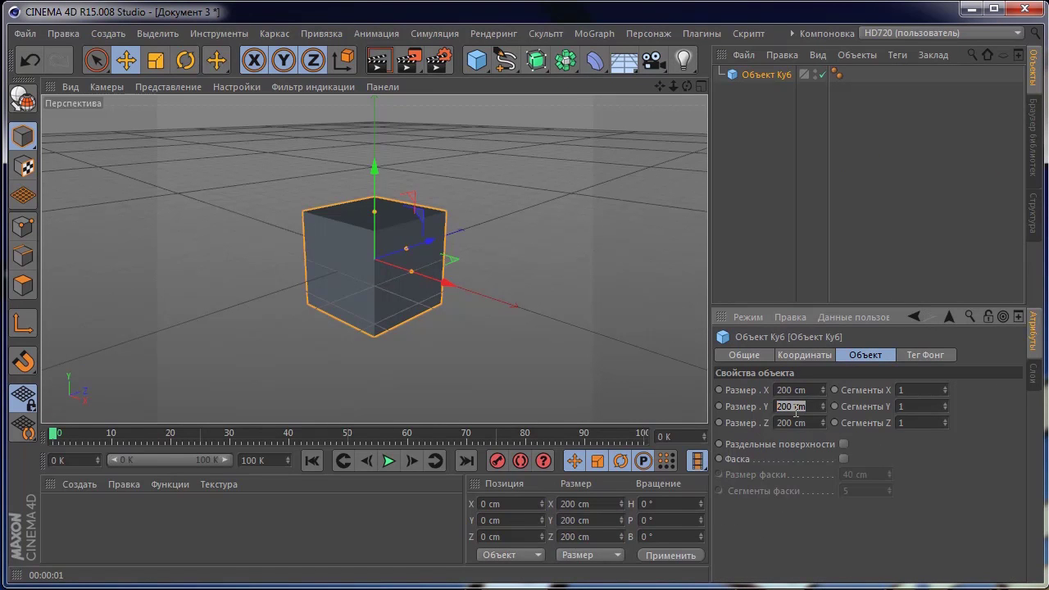
pyautogui.write('10')
pyautogui.click(789, 391)
pyautogui.write('1000')
pyautogui.click(787, 423)
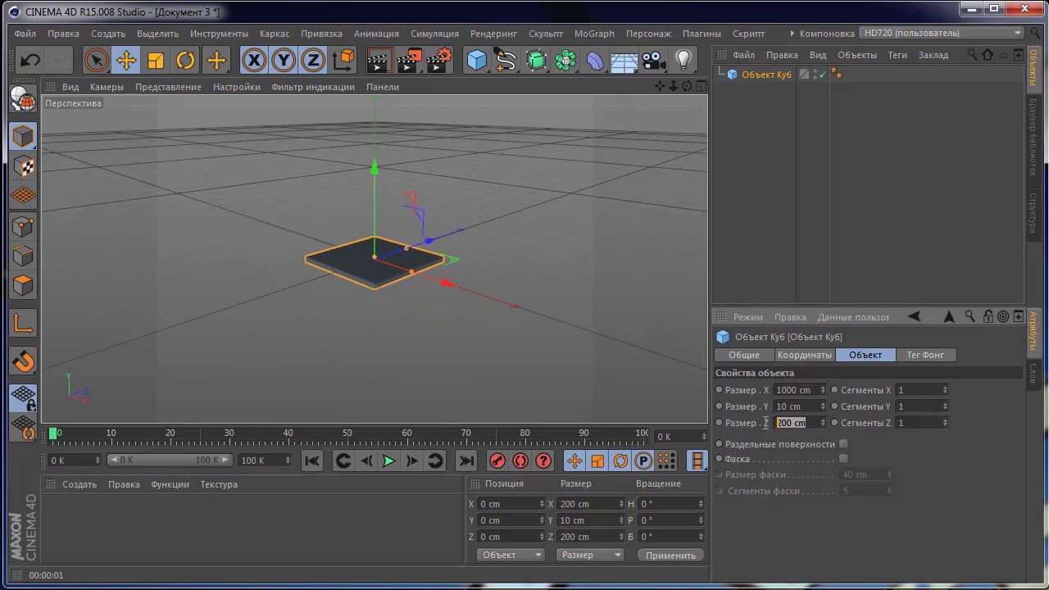
pyautogui.write('1000')
pyautogui.click(932, 485)
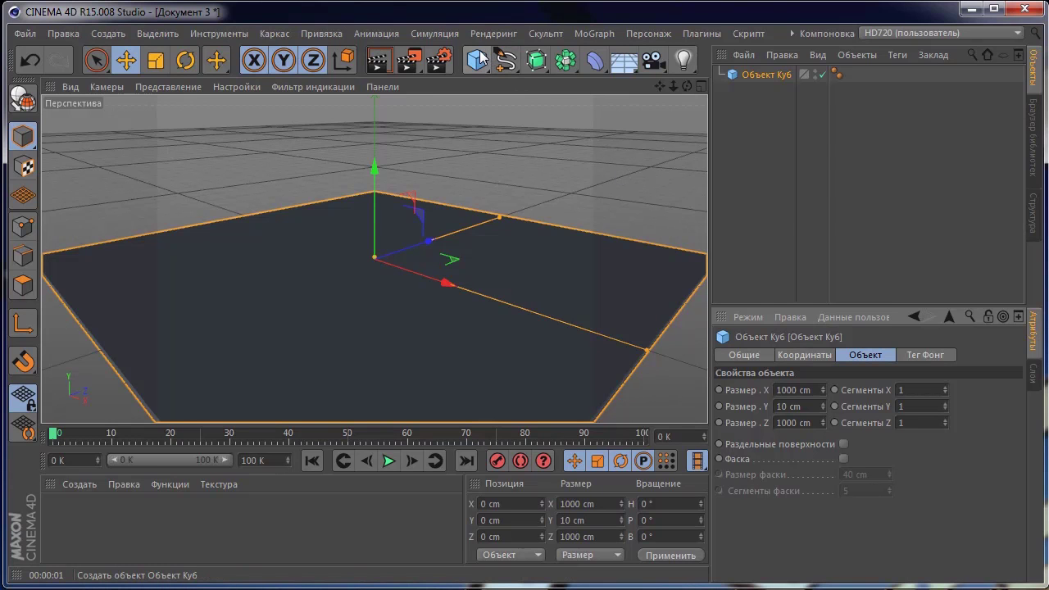
pyautogui.click(479, 59)
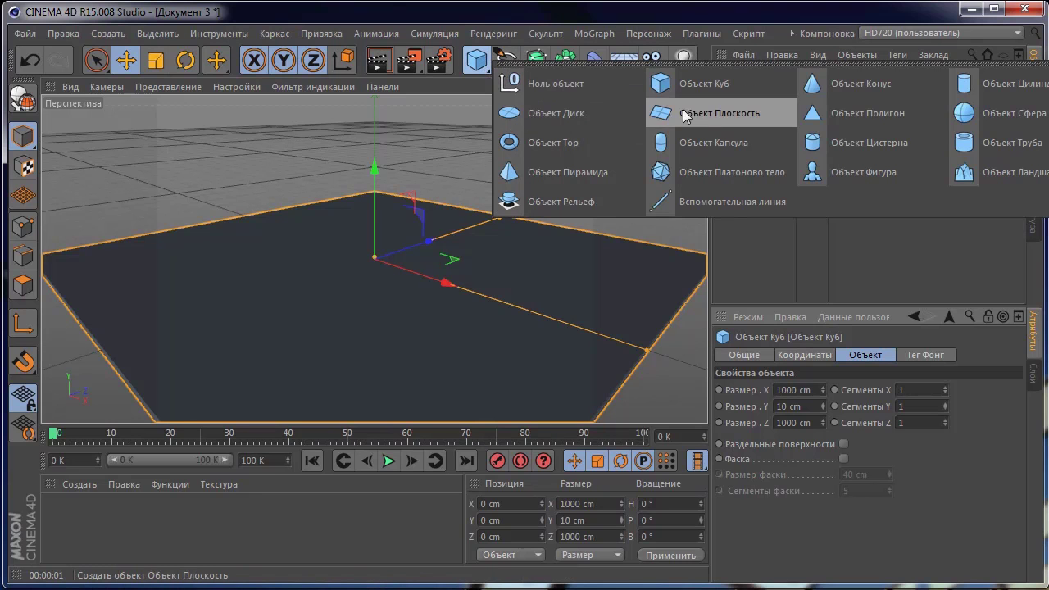
# - Add a sphere, set its radius to 70 cm and lower it onto the floor slab
pyautogui.click(988, 120)
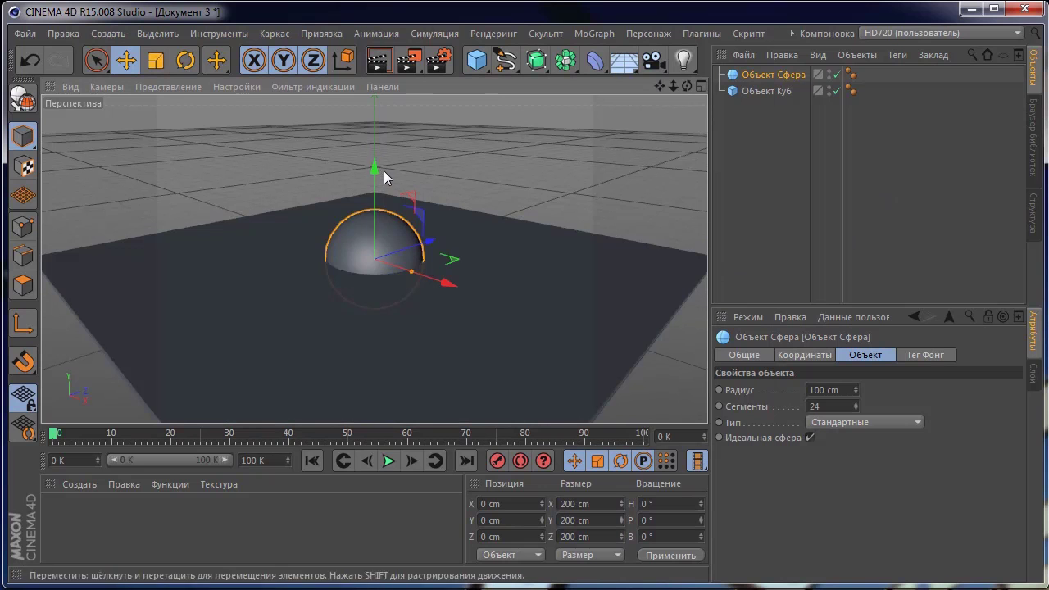
pyautogui.moveTo(376, 170); pyautogui.dragTo(385, 122)
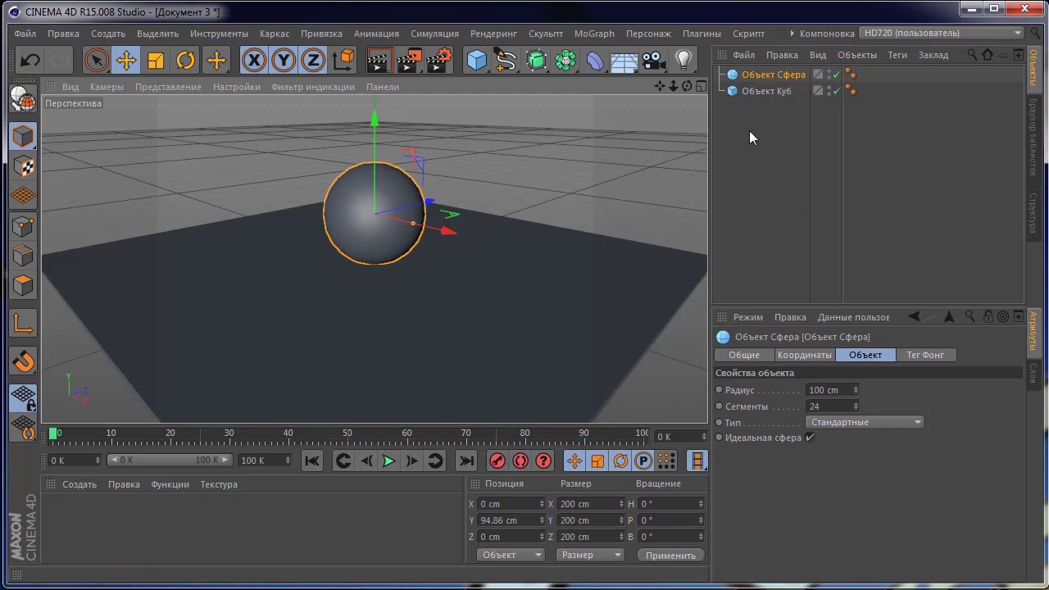
pyautogui.click(771, 75)
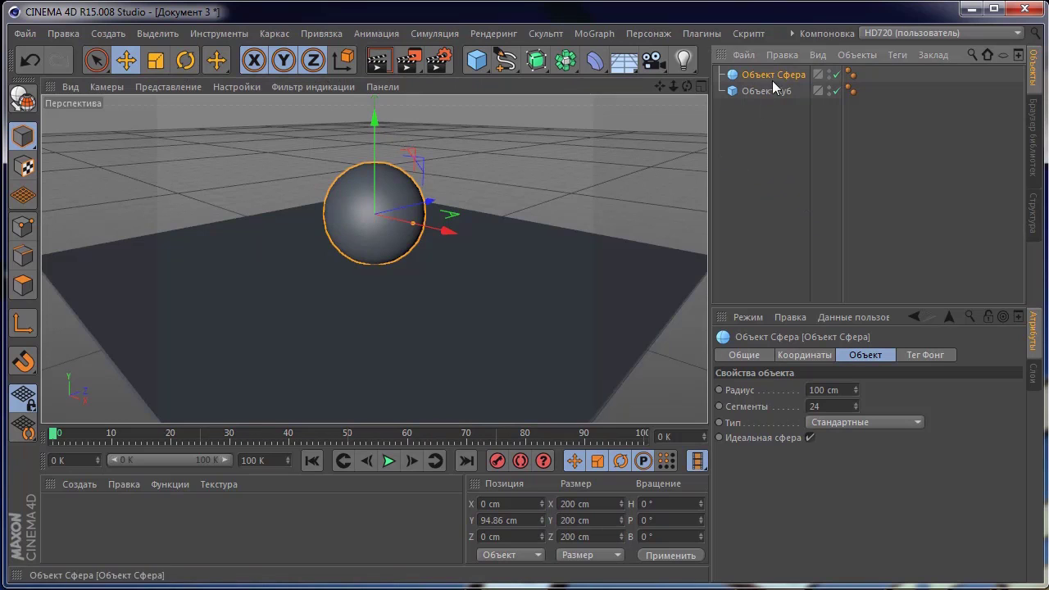
pyautogui.click(845, 391)
pyautogui.write('70')
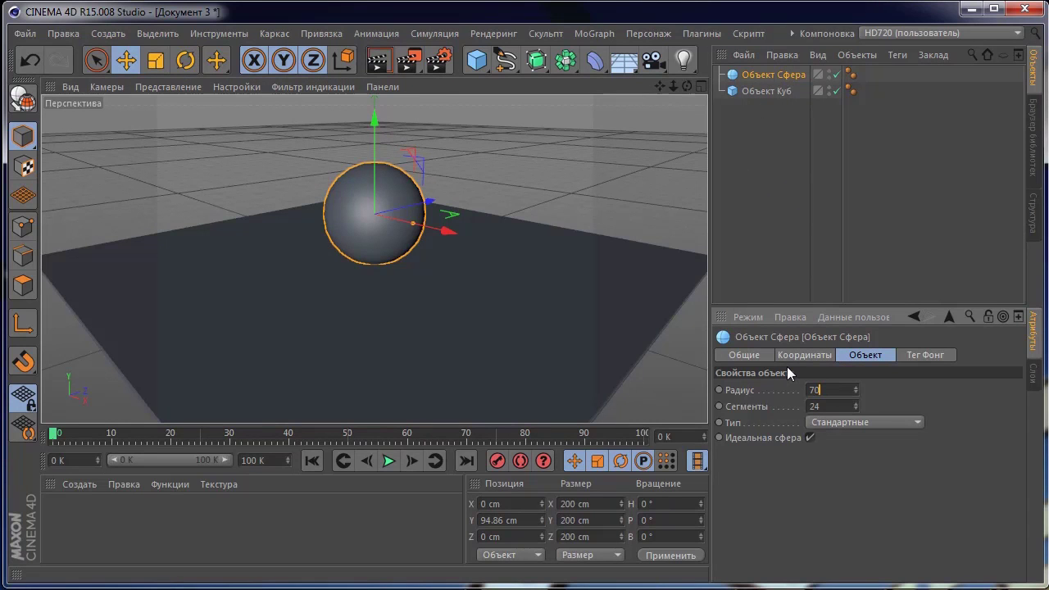
pyautogui.press('Return')
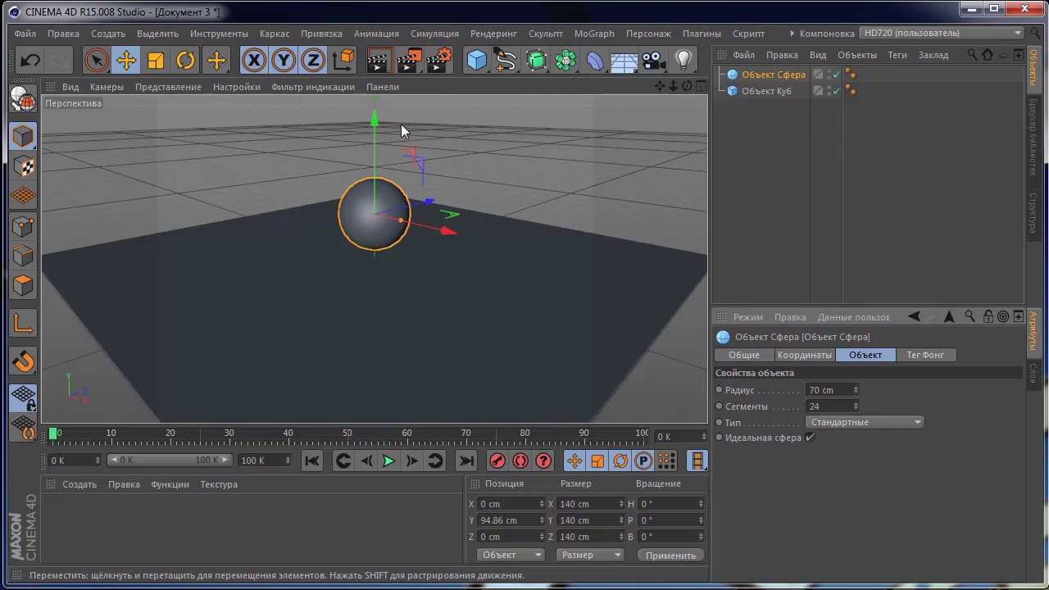
pyautogui.moveTo(374, 117); pyautogui.dragTo(372, 133)
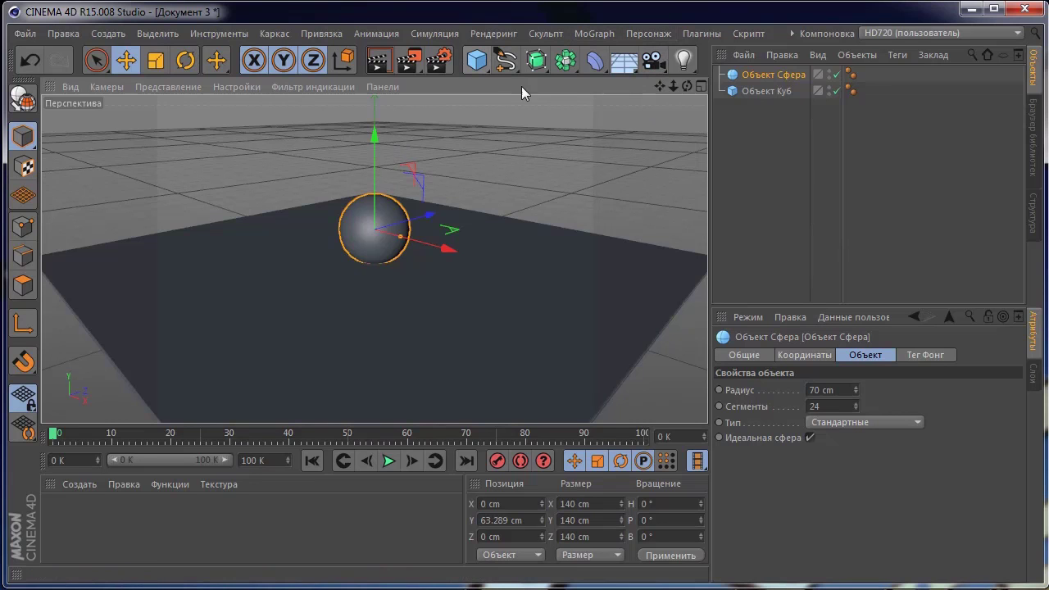
# - Add a light and move it up to Y 249 cm and back to Z -180 cm
pyautogui.click(685, 64)
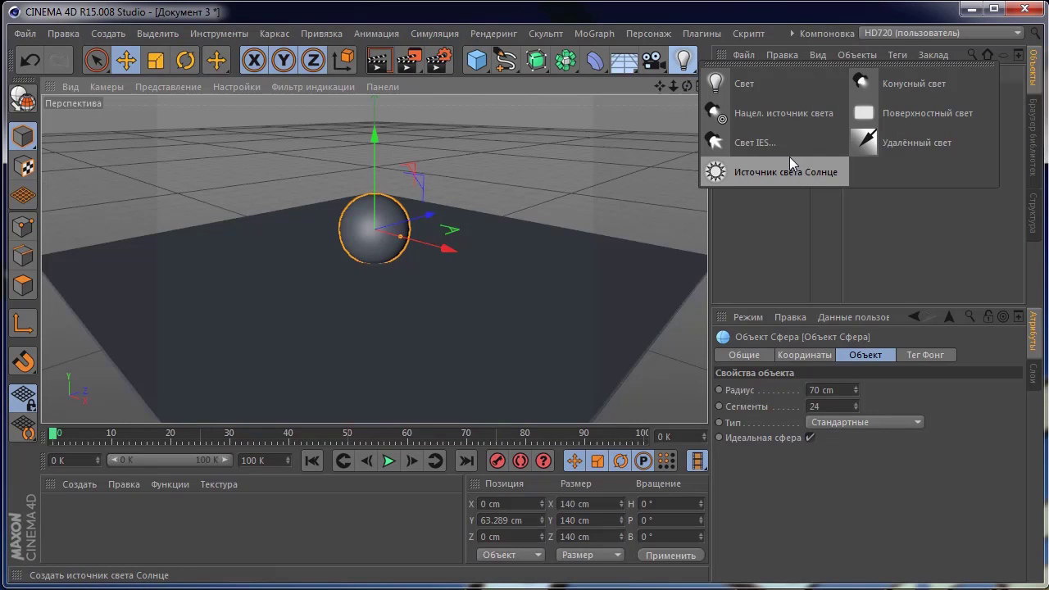
pyautogui.click(779, 86)
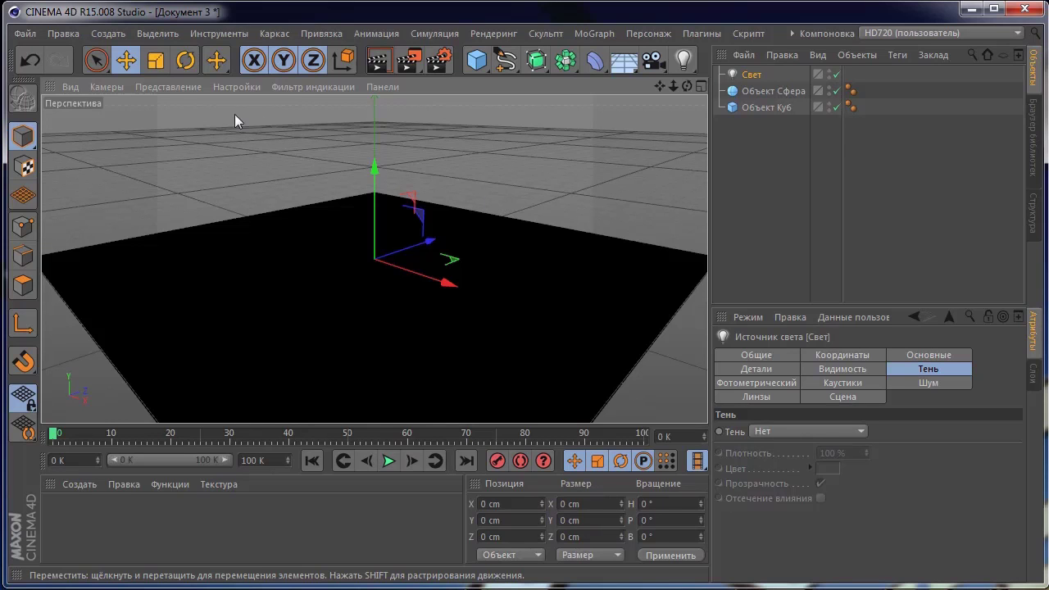
pyautogui.click(127, 61)
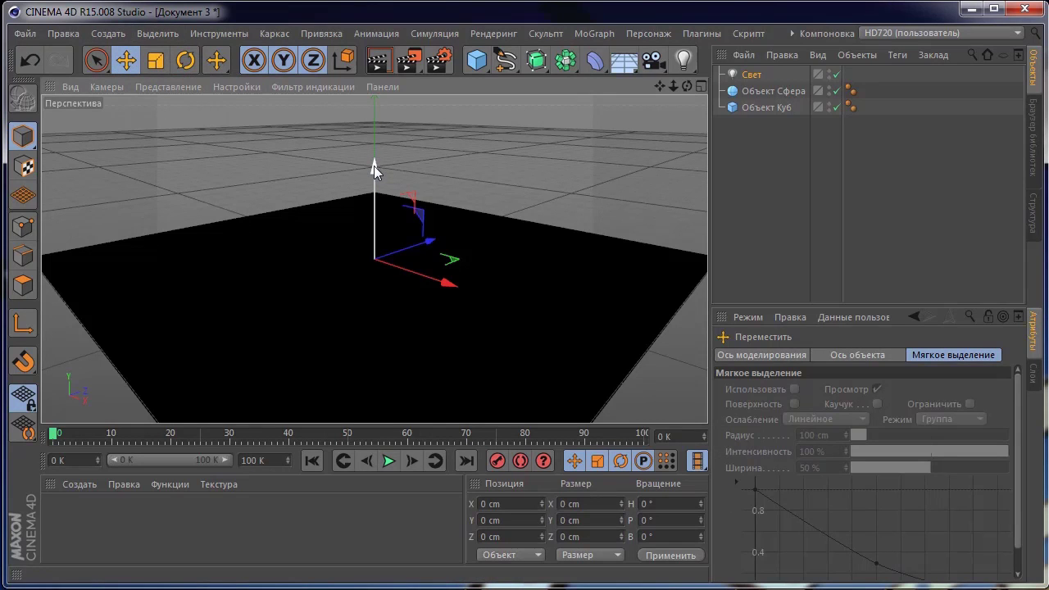
pyautogui.moveTo(374, 168); pyautogui.dragTo(374, 133)
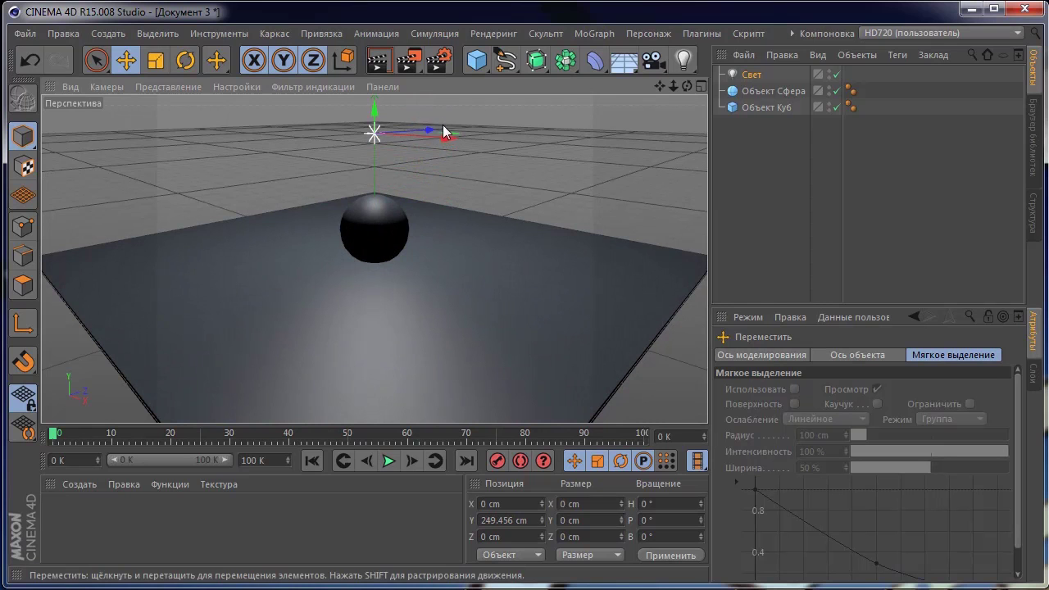
pyautogui.moveTo(425, 128); pyautogui.dragTo(359, 151)
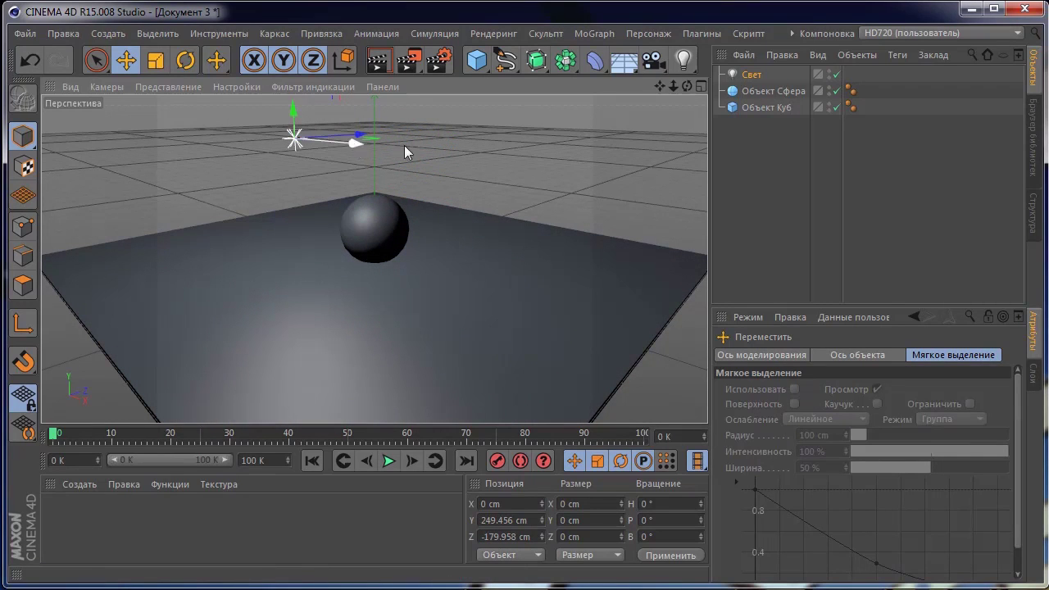
pyautogui.moveTo(673, 86)
pyautogui.mouseDown()
pyautogui.moveTo(687, 80)
pyautogui.moveTo(648, 87)
pyautogui.moveTo(660, 83)
pyautogui.mouseUp()
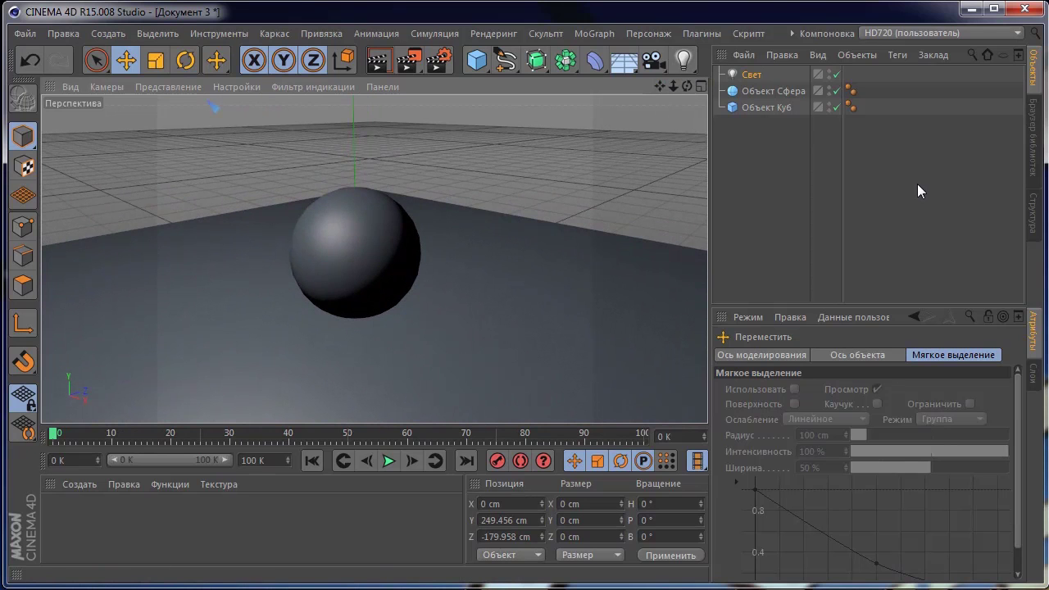
# - Set the light's colour to pale cyan (R 149, G 246, B 255)
pyautogui.click(751, 75)
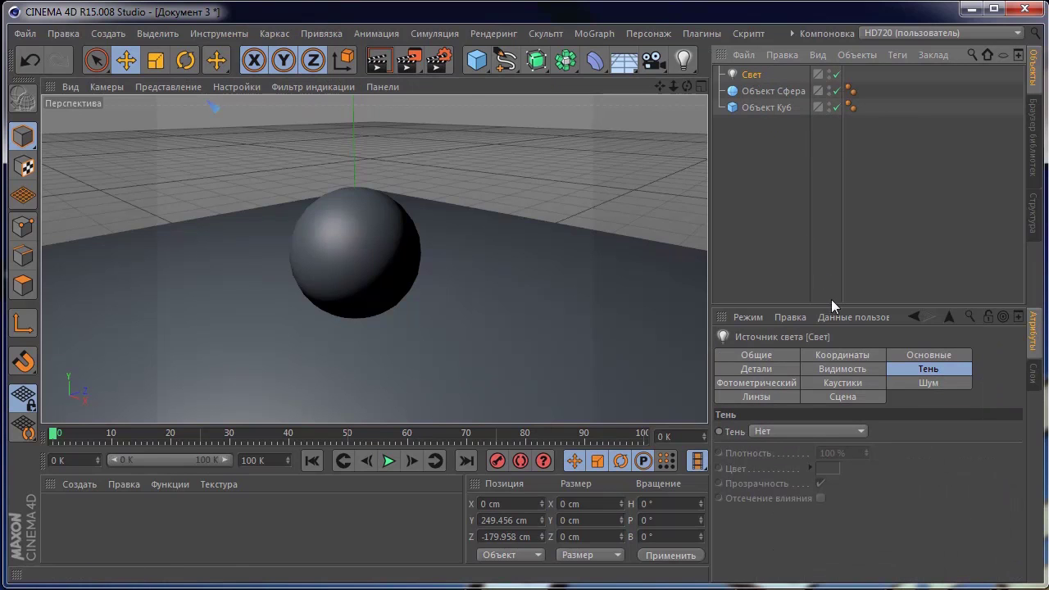
pyautogui.click(908, 355)
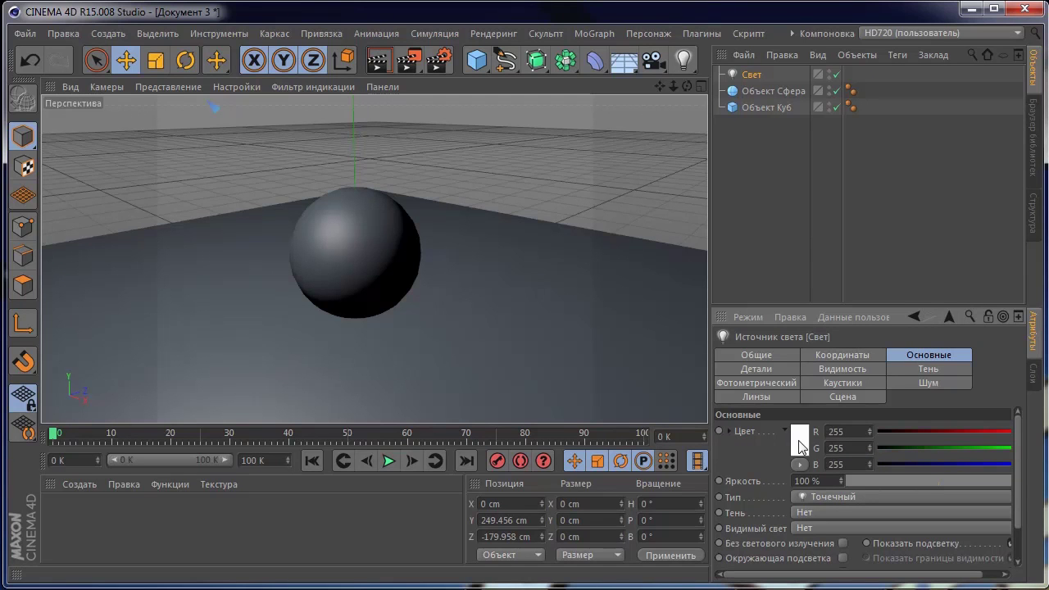
pyautogui.moveTo(895, 577); pyautogui.dragTo(913, 577)
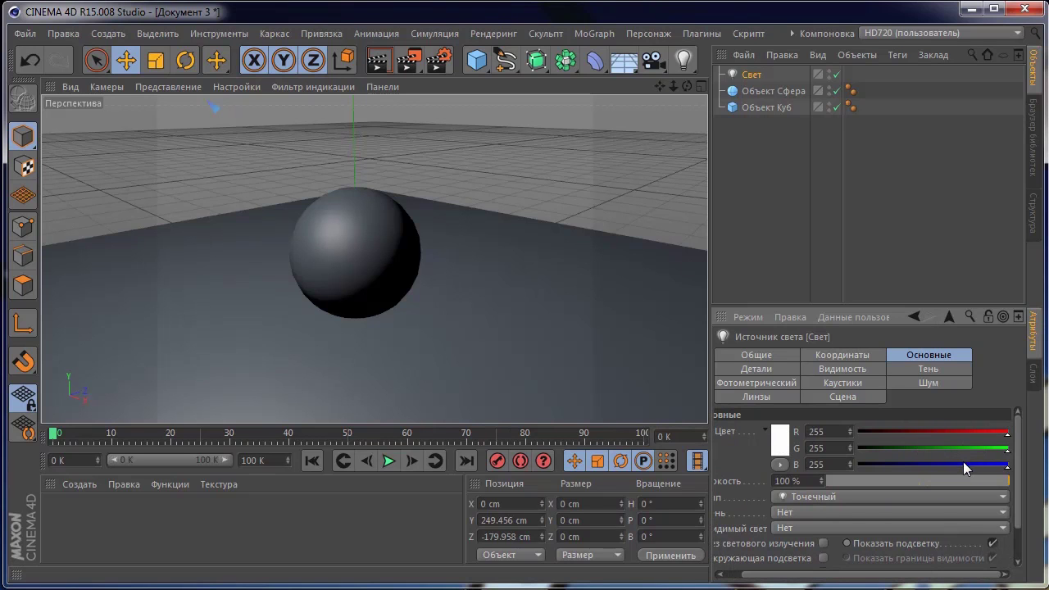
pyautogui.click(818, 465)
pyautogui.click(784, 443)
pyautogui.moveTo(787, 354)
pyautogui.mouseDown()
pyautogui.moveTo(758, 337)
pyautogui.moveTo(793, 361)
pyautogui.mouseUp()
pyautogui.click(736, 361)
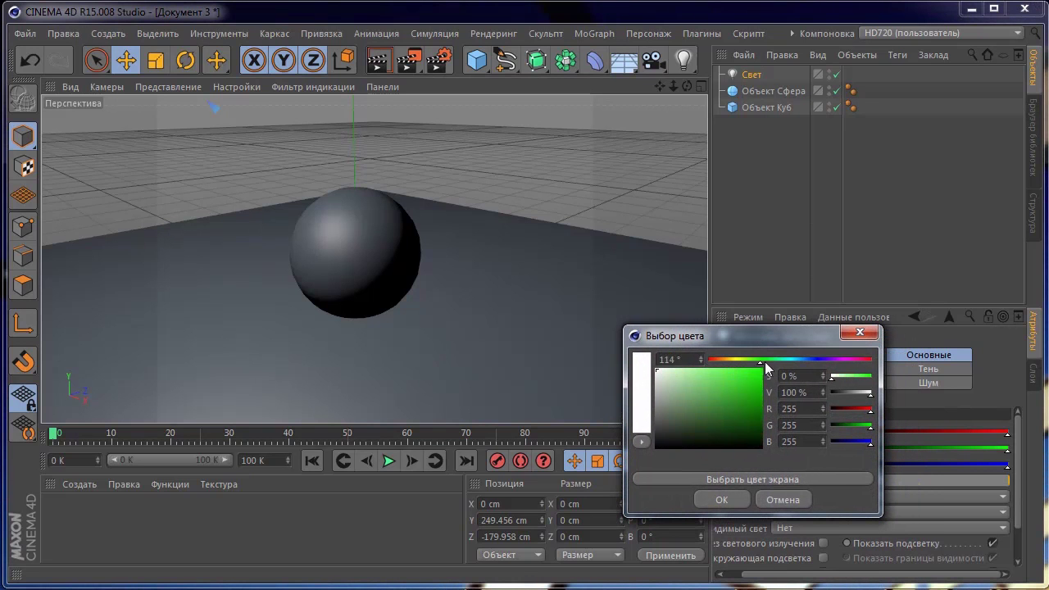
pyautogui.moveTo(714, 369); pyautogui.dragTo(701, 371)
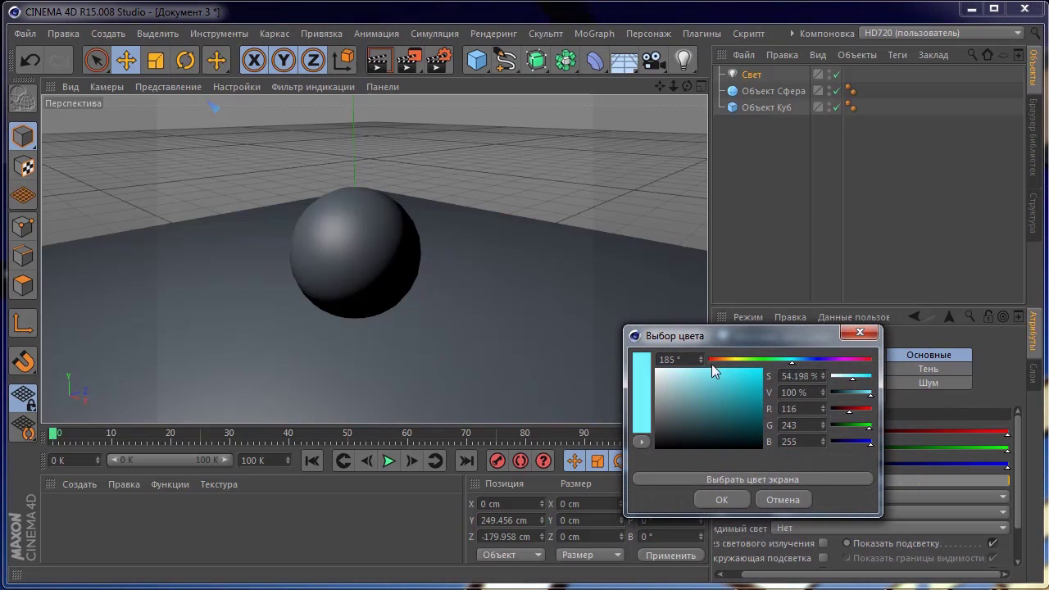
pyautogui.click(722, 500)
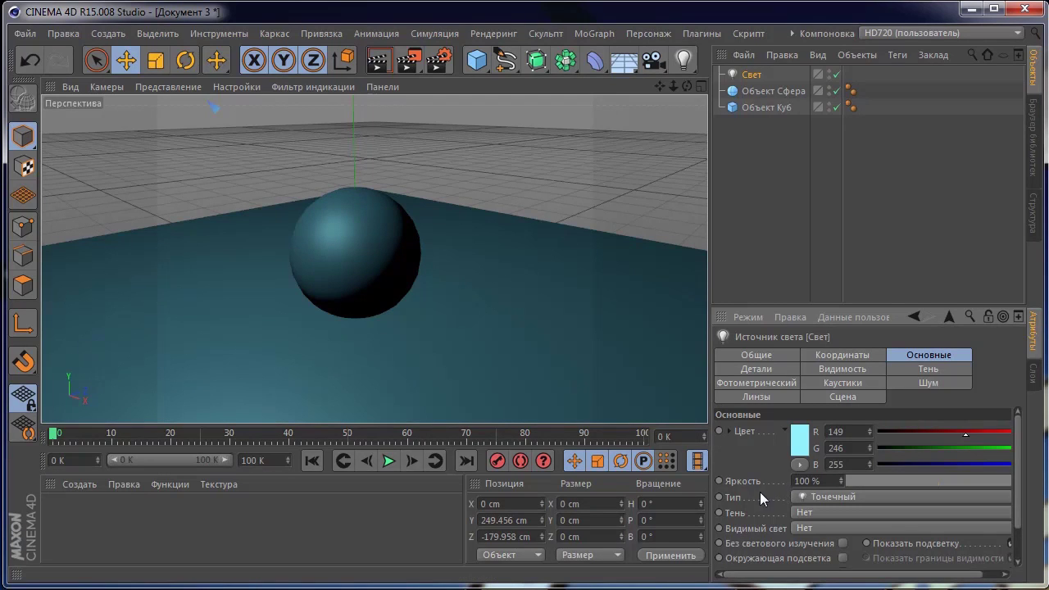
# - Change the light's Тень setting from none to Поверхностная (area) shadows
pyautogui.click(805, 514)
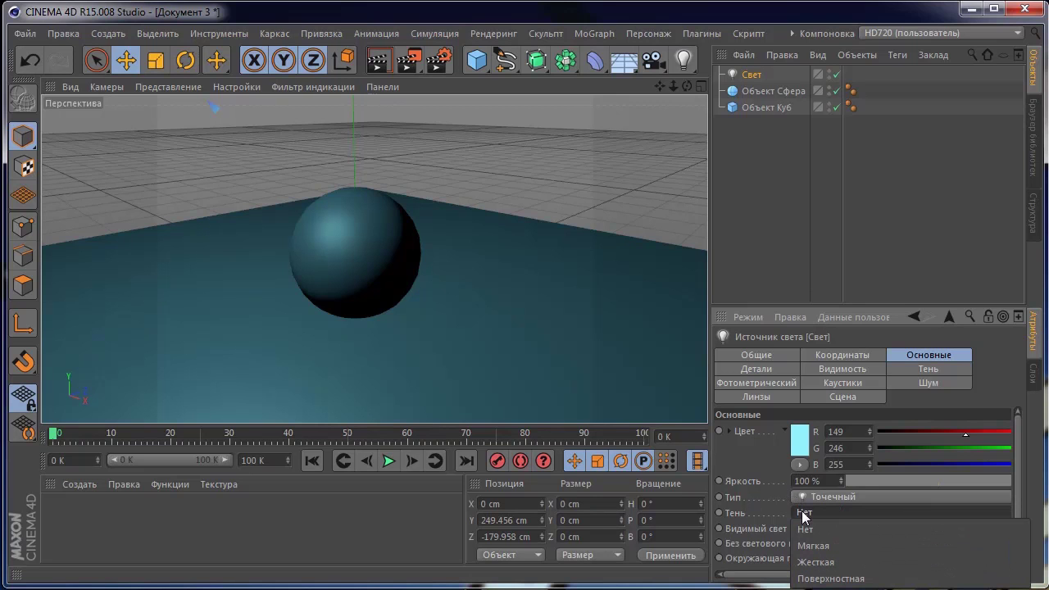
pyautogui.click(817, 315)
pyautogui.moveTo(820, 312); pyautogui.dragTo(820, 245)
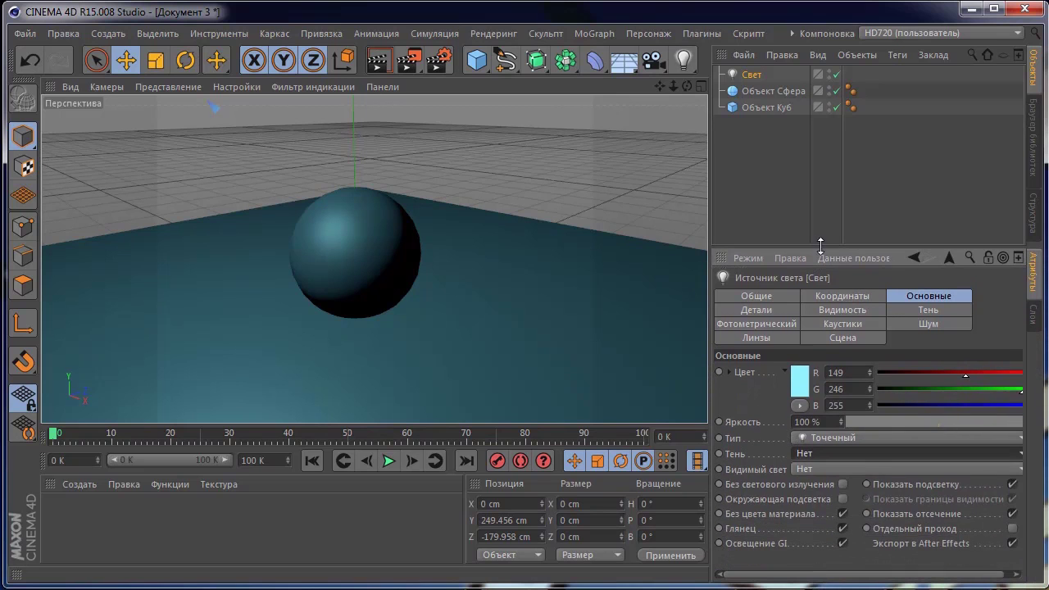
pyautogui.click(808, 455)
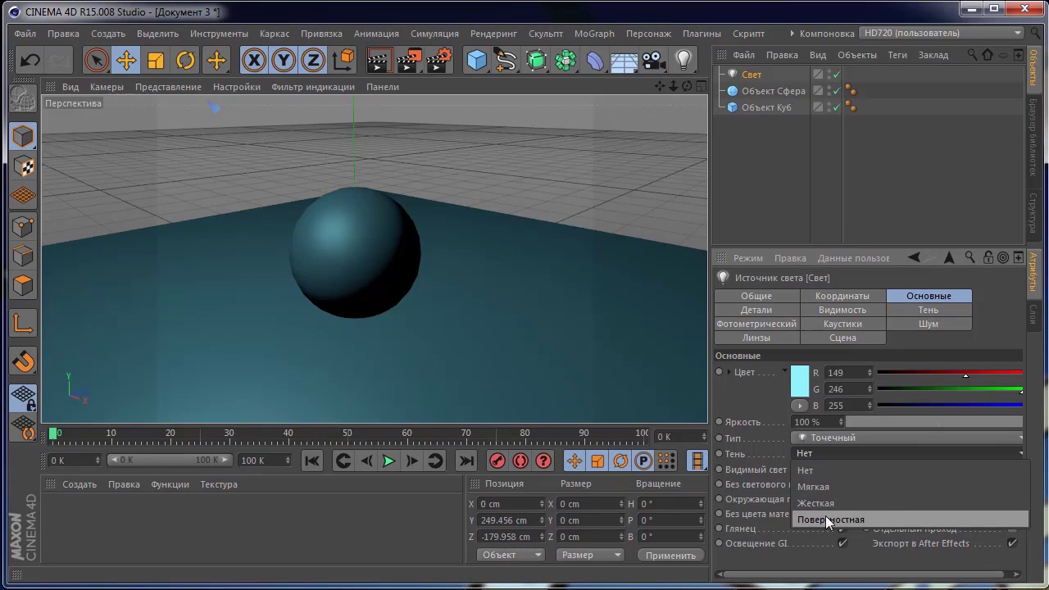
pyautogui.click(827, 517)
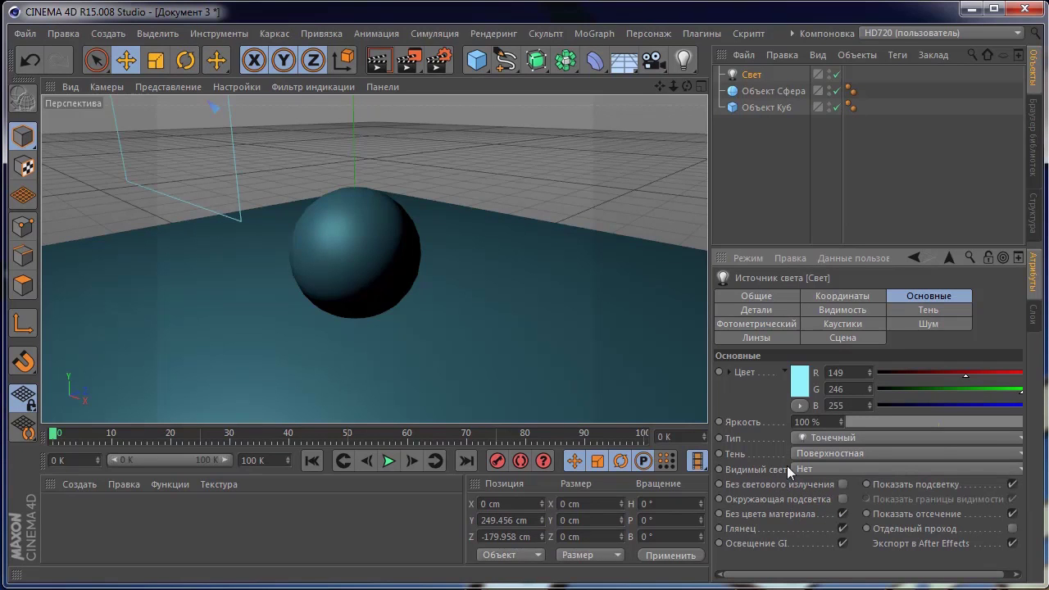
# - View the light's Тень settings: Плотность 100% and Точность 75%
pyautogui.click(906, 317)
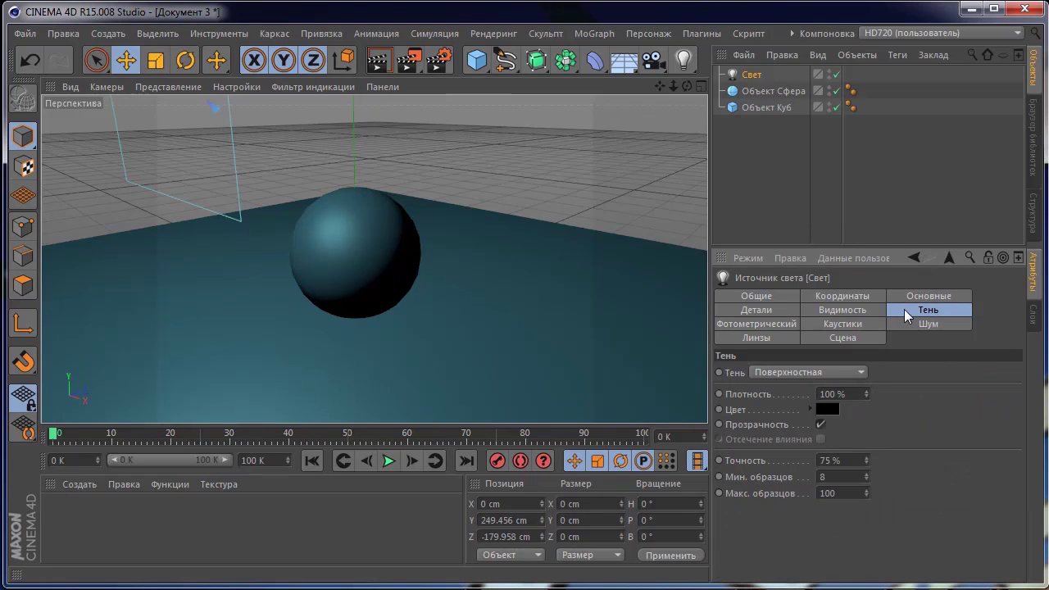
pyautogui.click(818, 394)
pyautogui.click(818, 460)
# - Render the active view to preview the area shadow, then select the Точность value
pyautogui.click(377, 68)
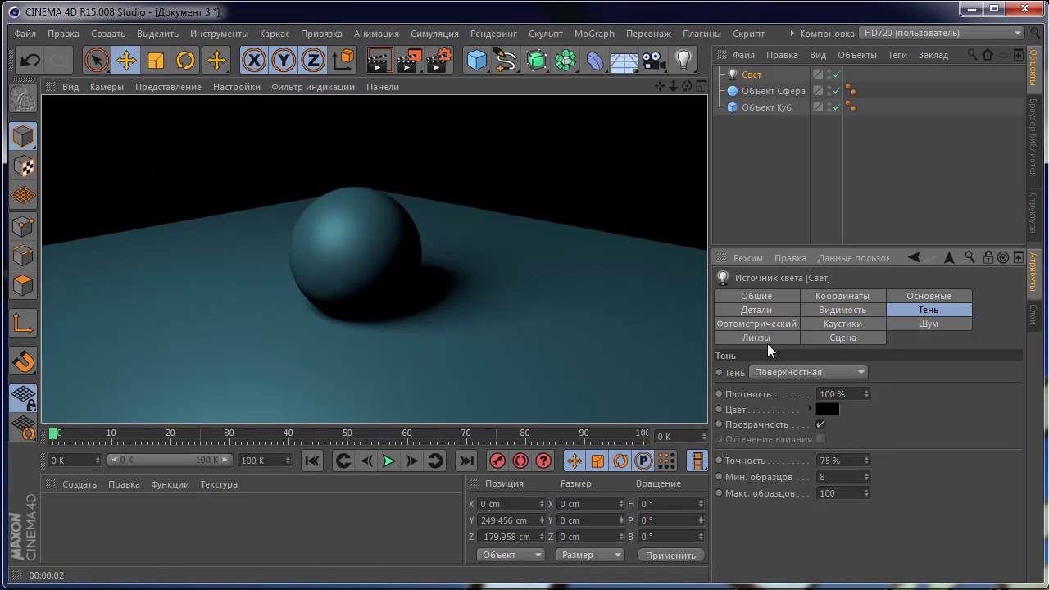
pyautogui.moveTo(852, 460); pyautogui.dragTo(782, 454)
# - Set Точность to 100%, switch shadows to Жесткая (hard) and render a preview
pyautogui.write('00')
pyautogui.click(925, 296)
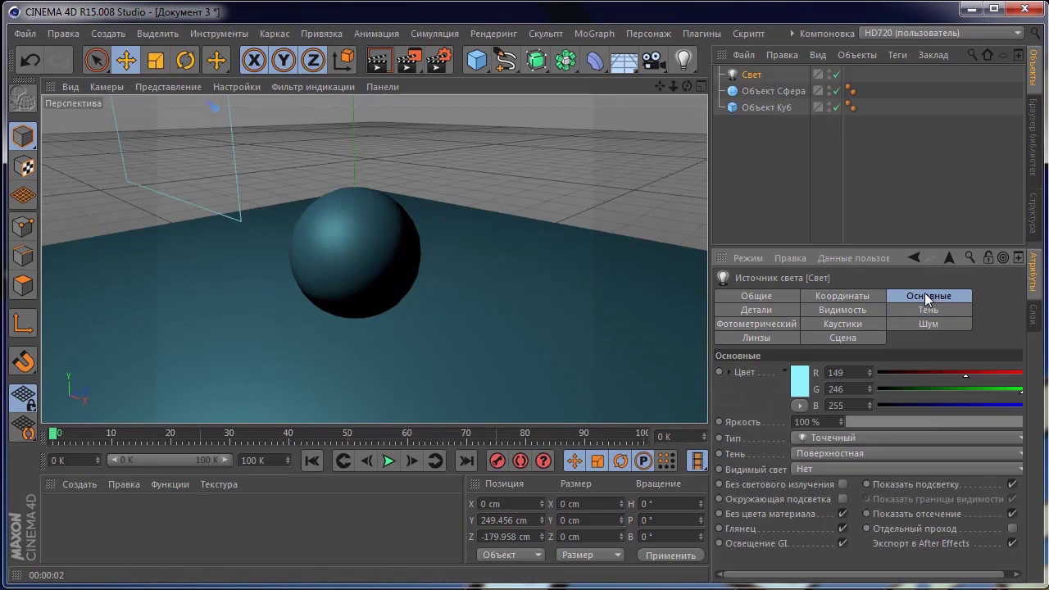
pyautogui.click(857, 449)
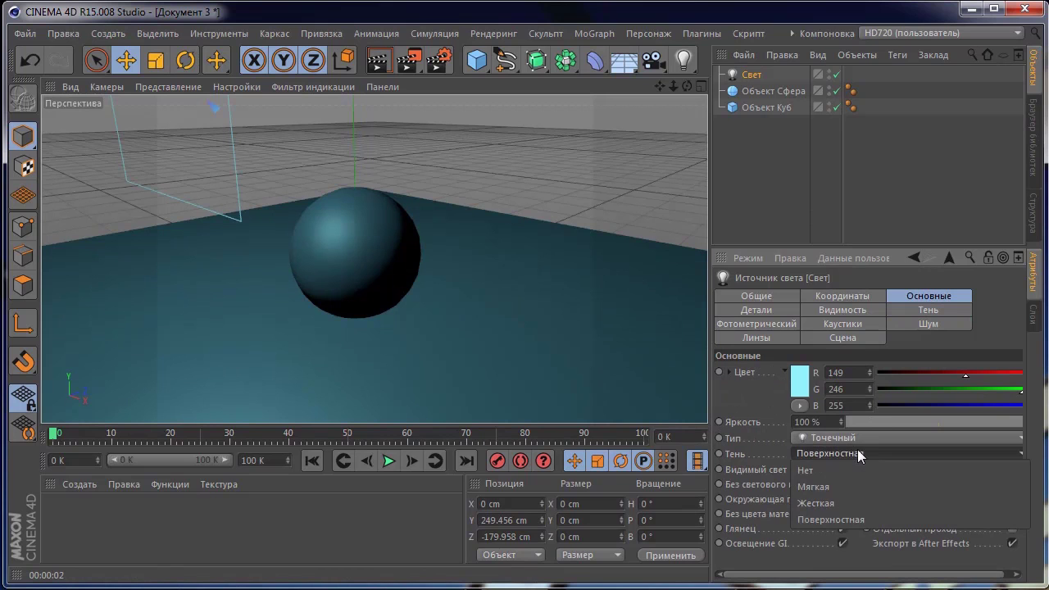
pyautogui.click(843, 500)
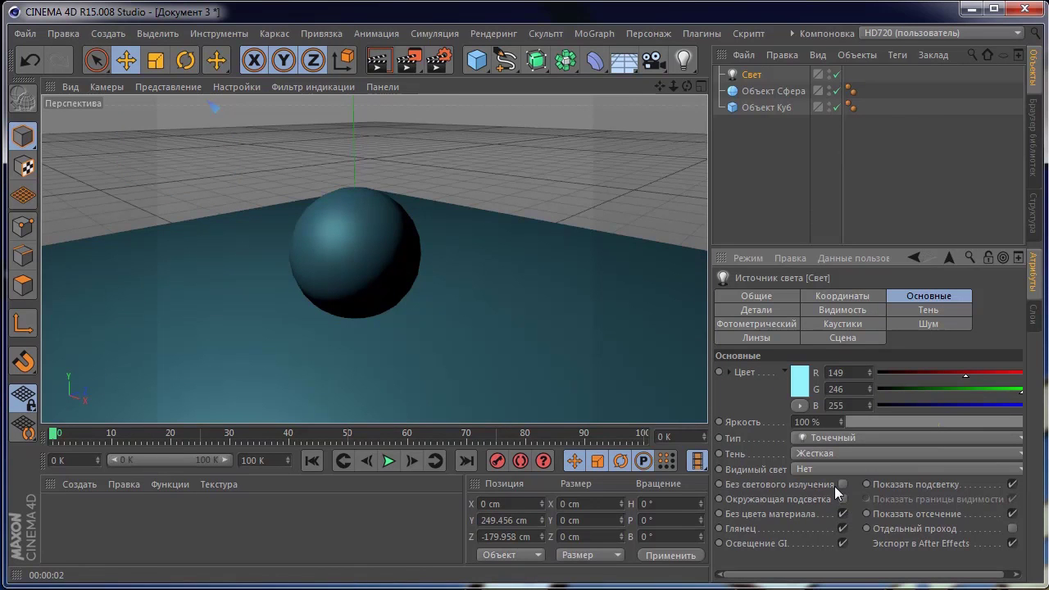
pyautogui.click(381, 61)
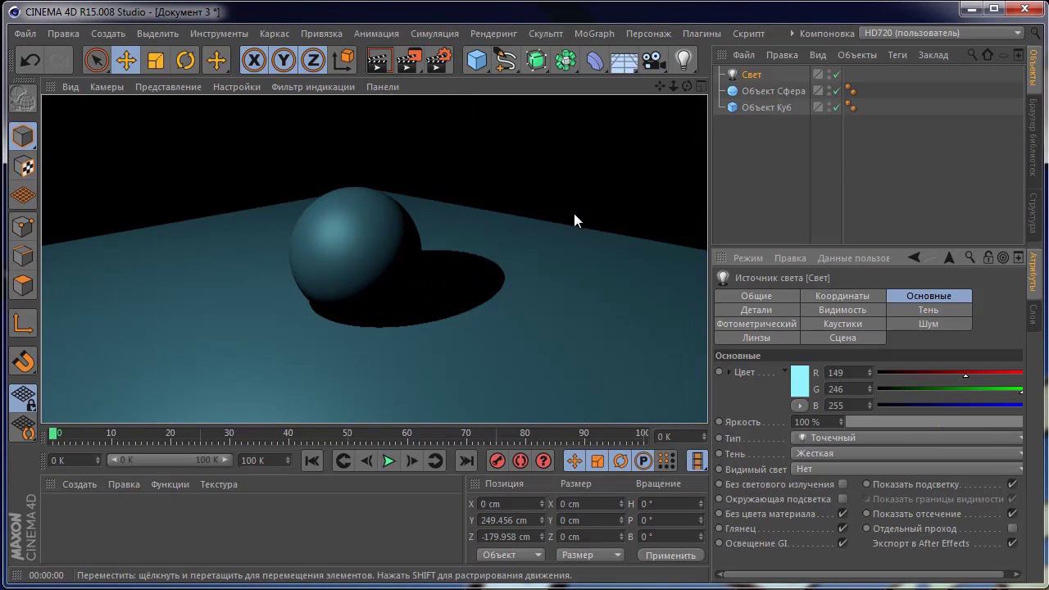
# - Switch shadows to Мягкая (soft), render again, and return to the editor view
pyautogui.click(833, 452)
pyautogui.click(830, 481)
pyautogui.hotkey('ctrl', 'r')
pyautogui.click(375, 66)
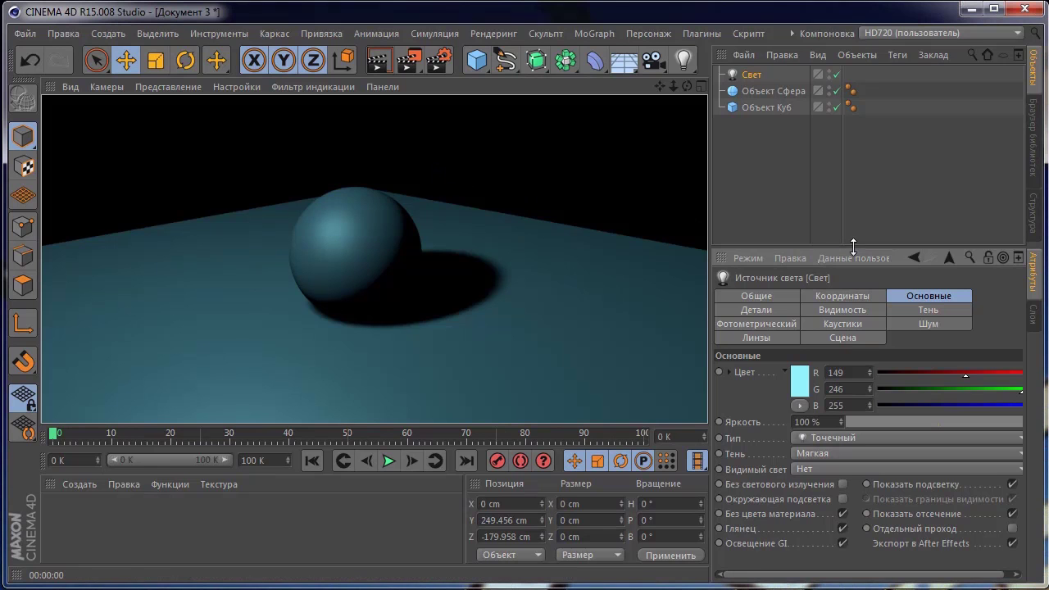
pyautogui.click(651, 212)
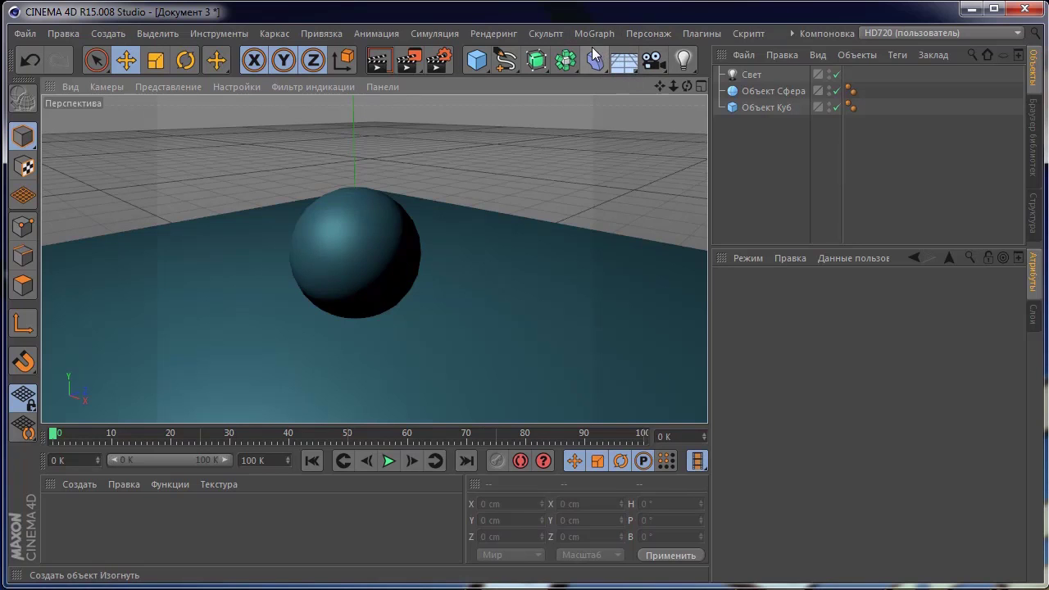
# - Add a Земля infinite floor and delete the Объект Куб ground slab
pyautogui.click(634, 70)
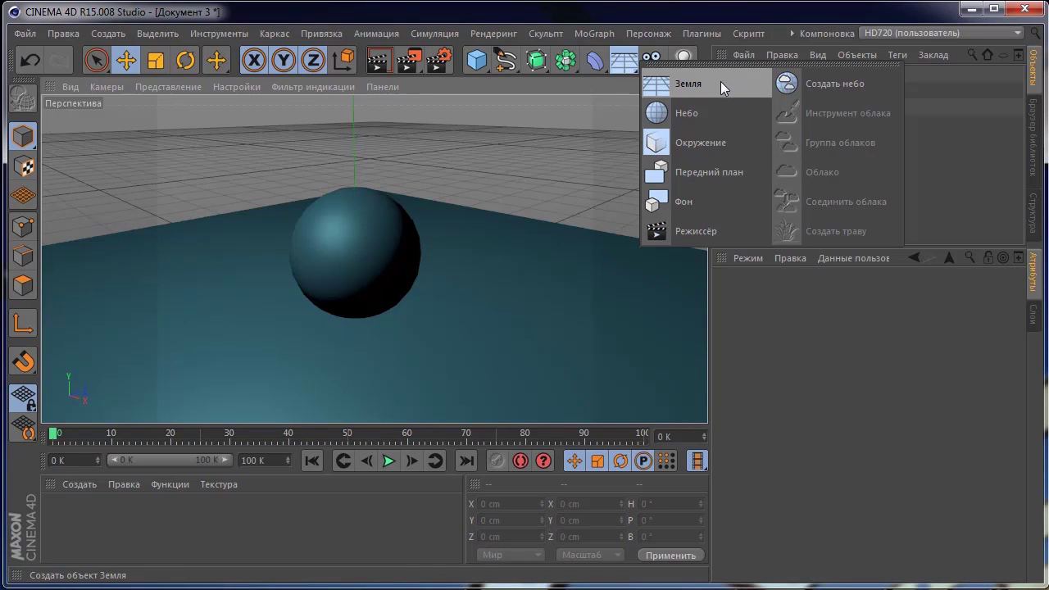
pyautogui.click(720, 81)
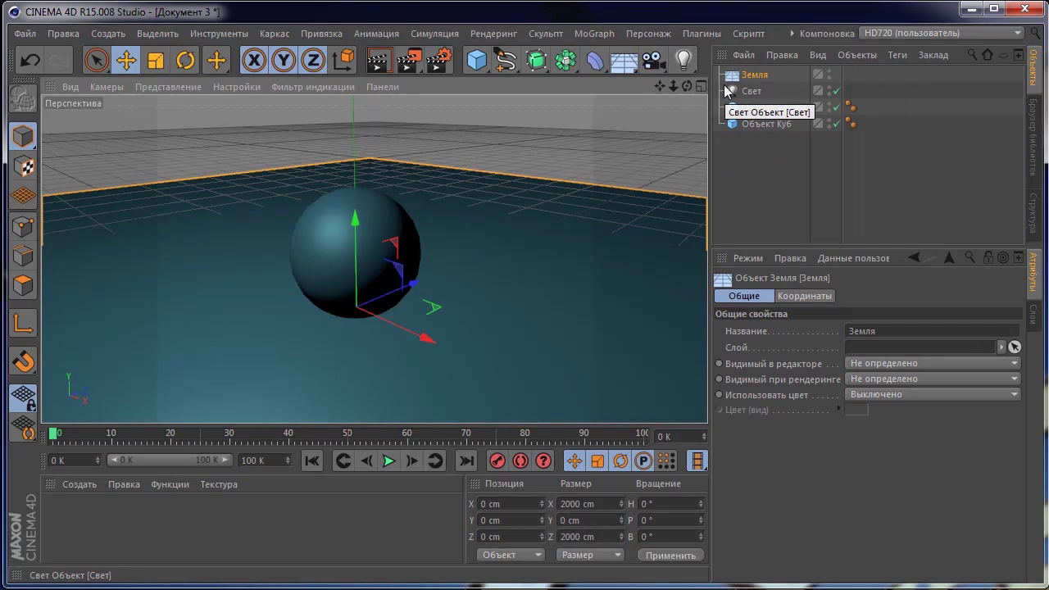
pyautogui.click(764, 123)
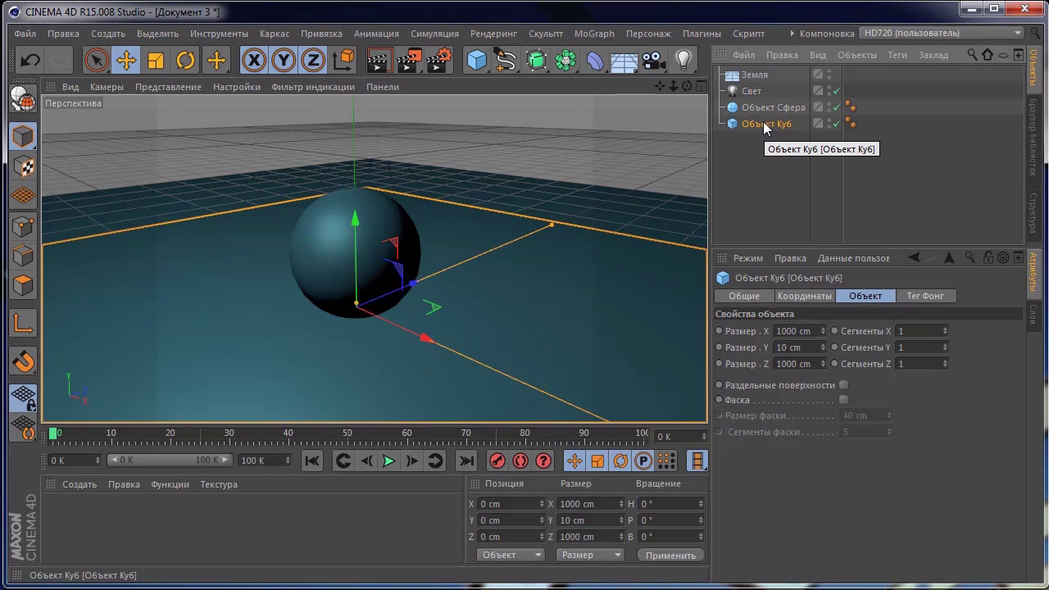
pyautogui.press('Delete')
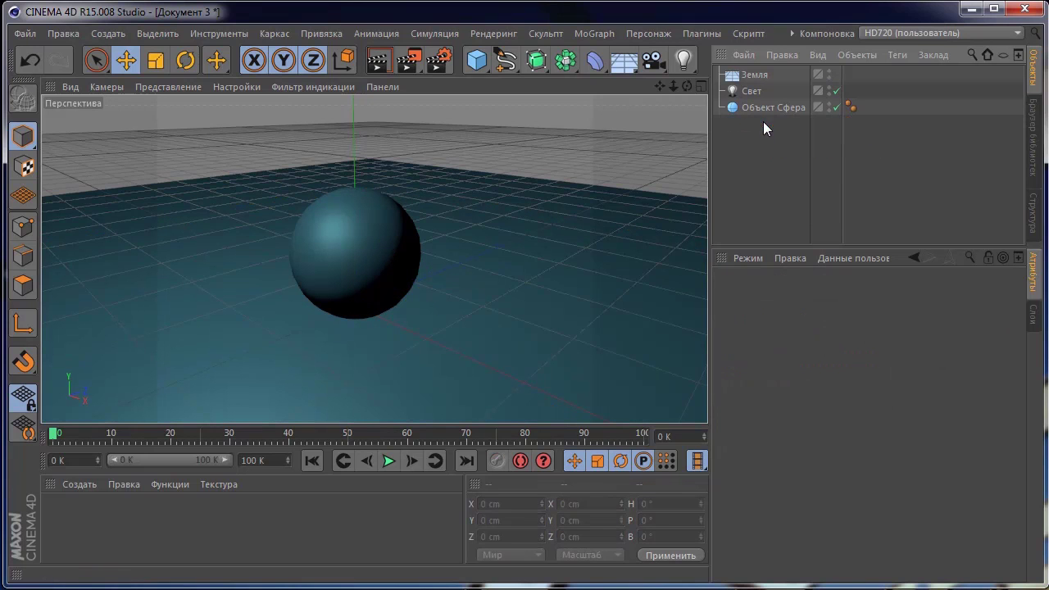
pyautogui.click(378, 62)
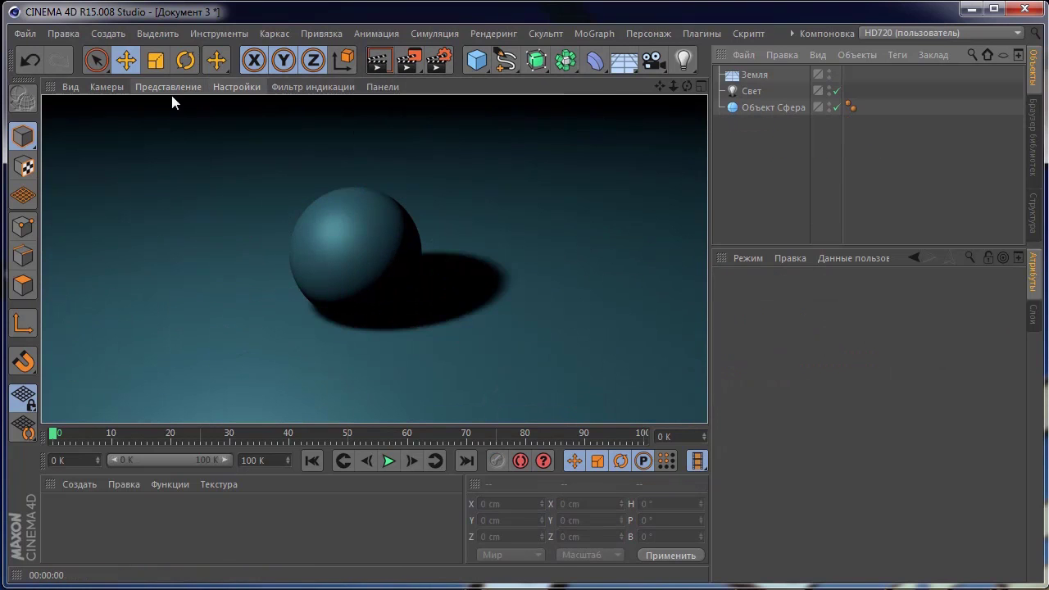